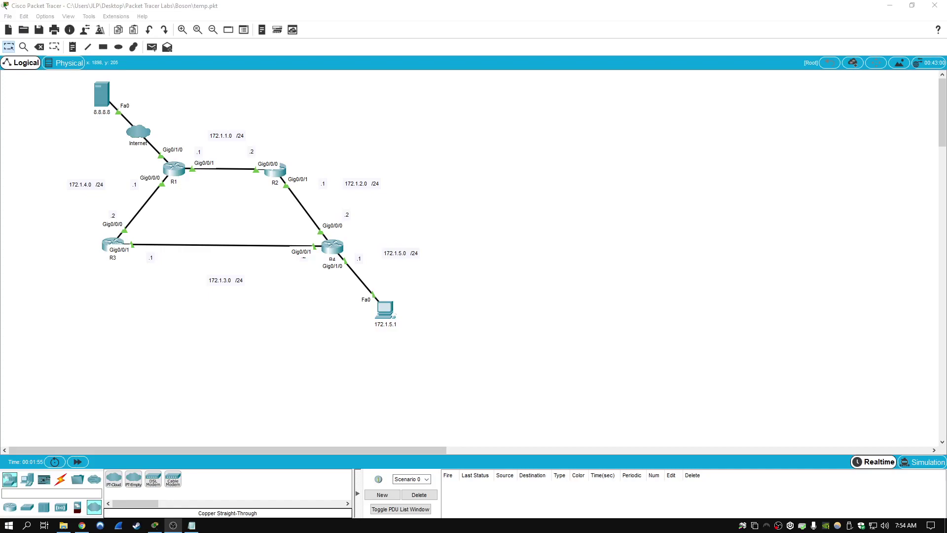
Check the command note, then reposition the Internet cloud and 8.8.8.8 server on the canvas
click(192, 526)
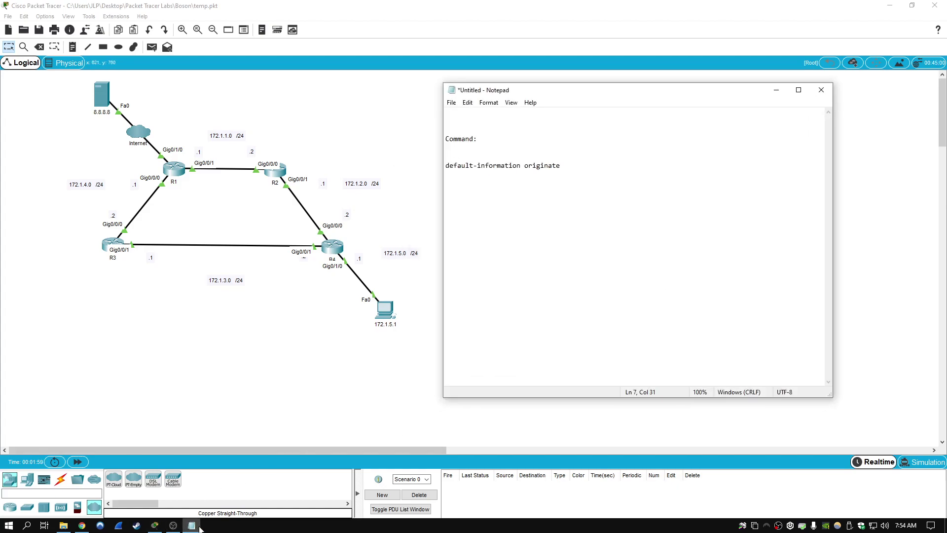
click(194, 526)
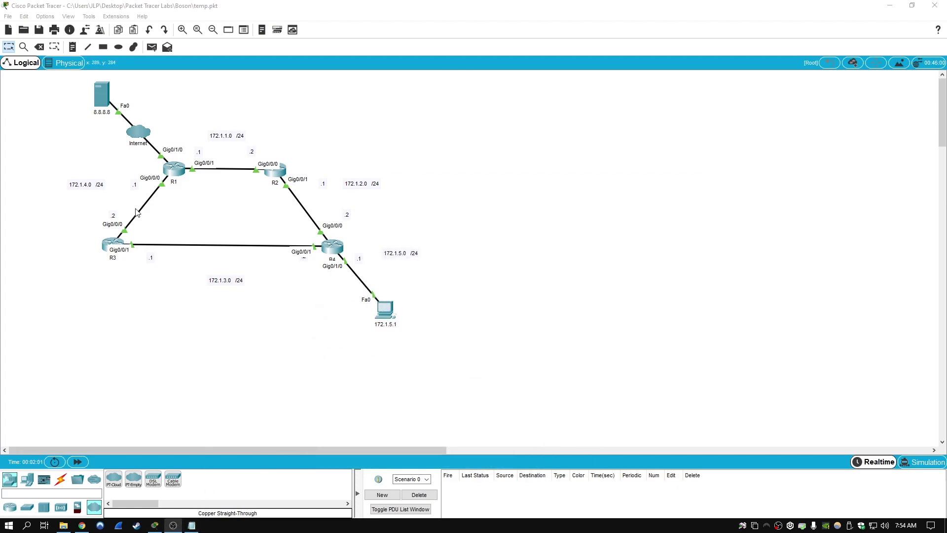
mouse_move(40, 150)
mouse_down()
mouse_move(241, 221)
mouse_move(489, 278)
mouse_up()
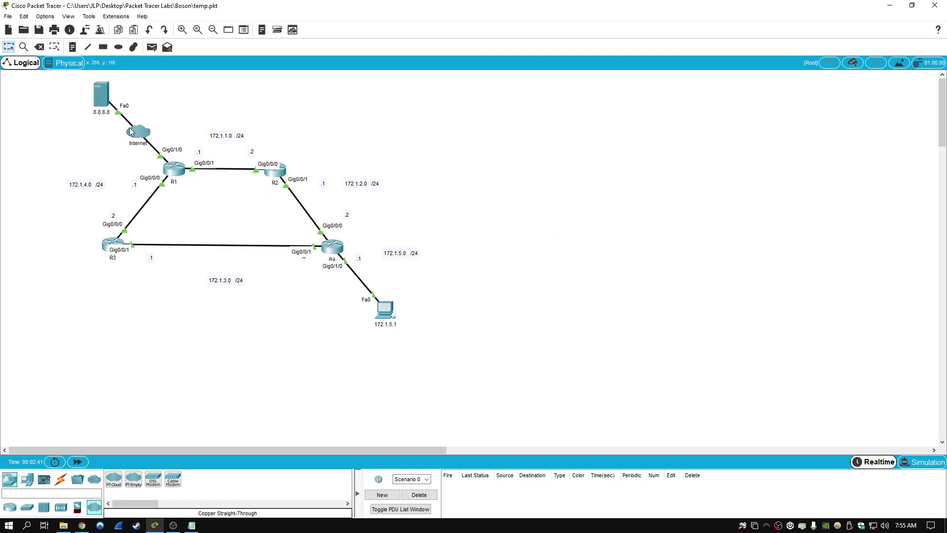
drag(132, 132, 158, 120)
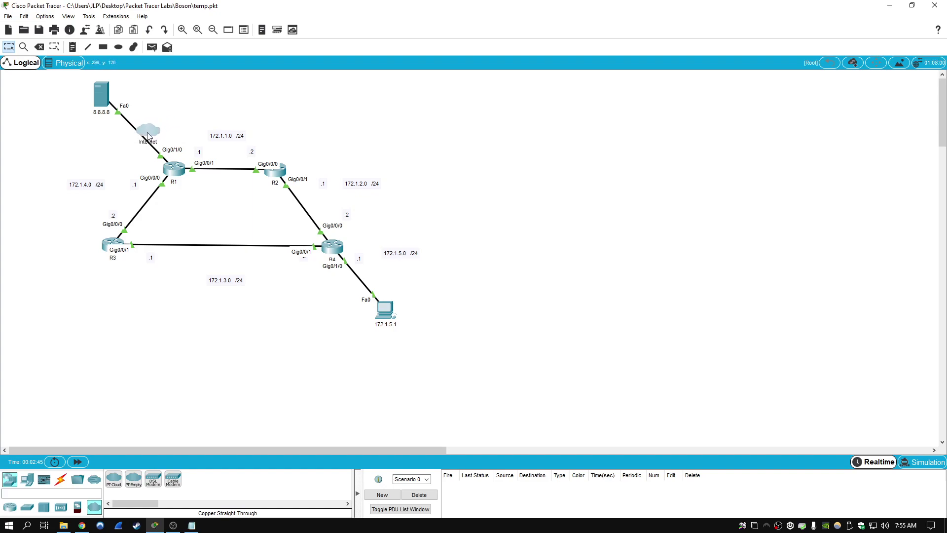
drag(148, 135, 139, 137)
mouse_move(82, 83)
mouse_down()
mouse_move(156, 152)
mouse_move(166, 147)
mouse_up()
click(204, 108)
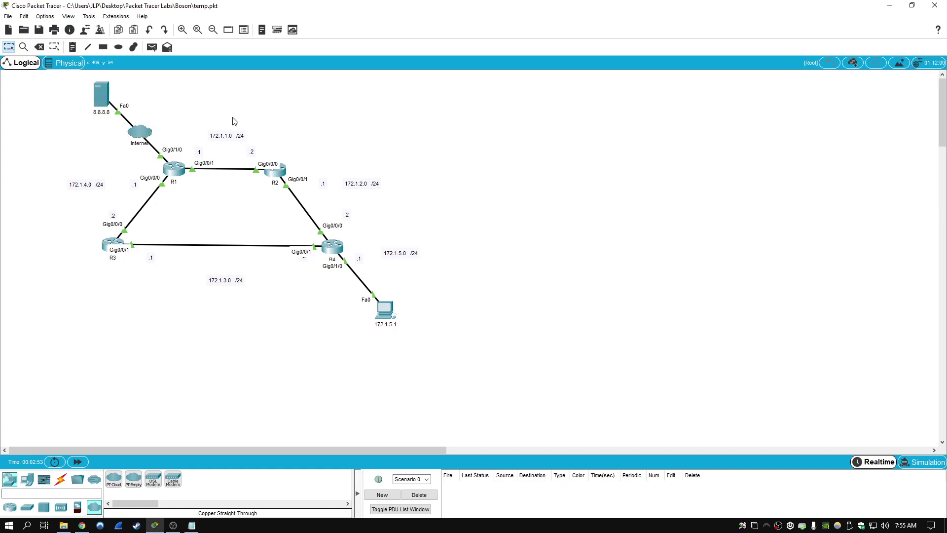
Open R1's CLI in a moved, widened window and enter enable then configure terminal
click(179, 169)
drag(413, 111, 523, 88)
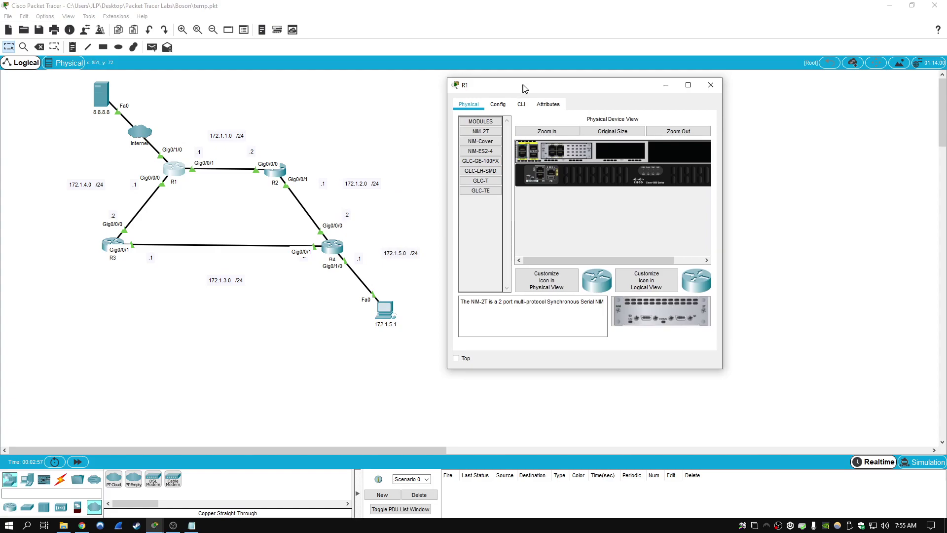
drag(723, 155, 877, 155)
click(524, 106)
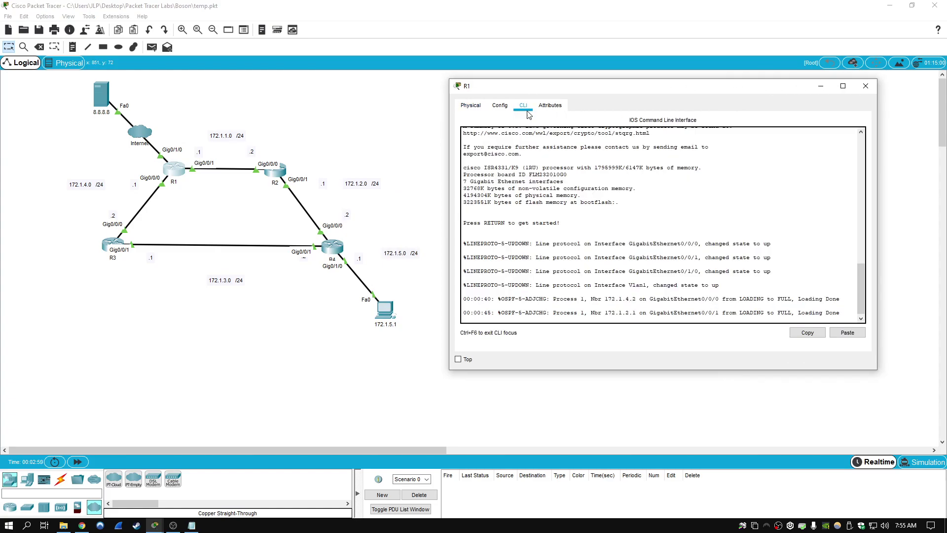
key(Return)
key(Return)
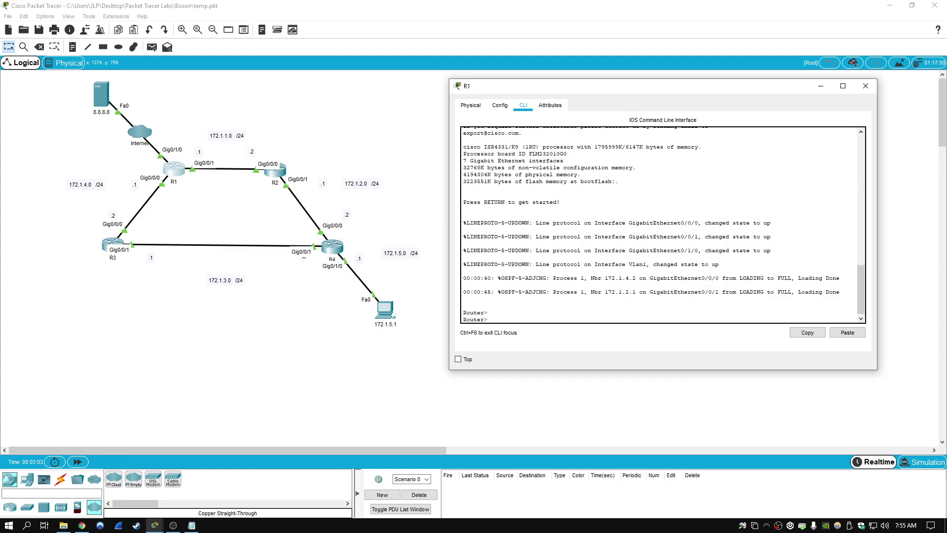
text(en)
key(Return)
text(conf)
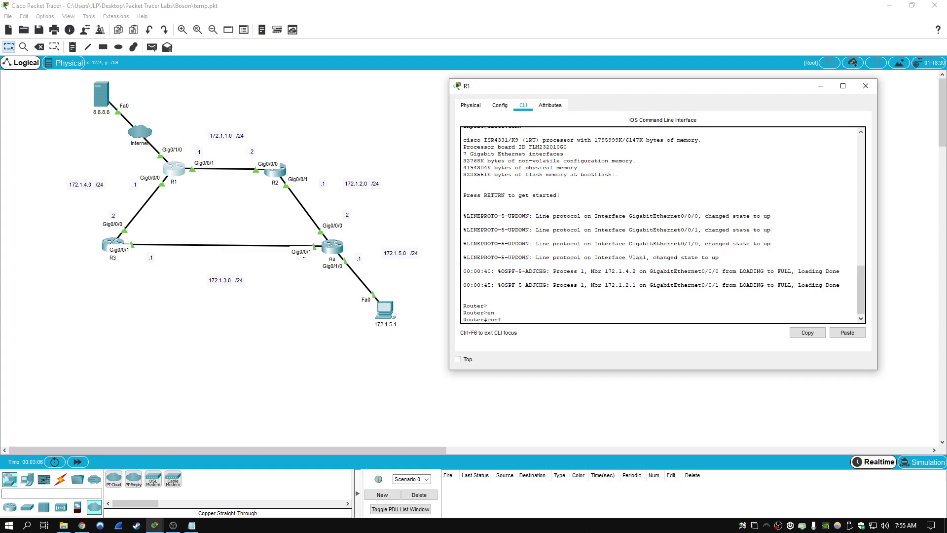
text(t)
key(Return)
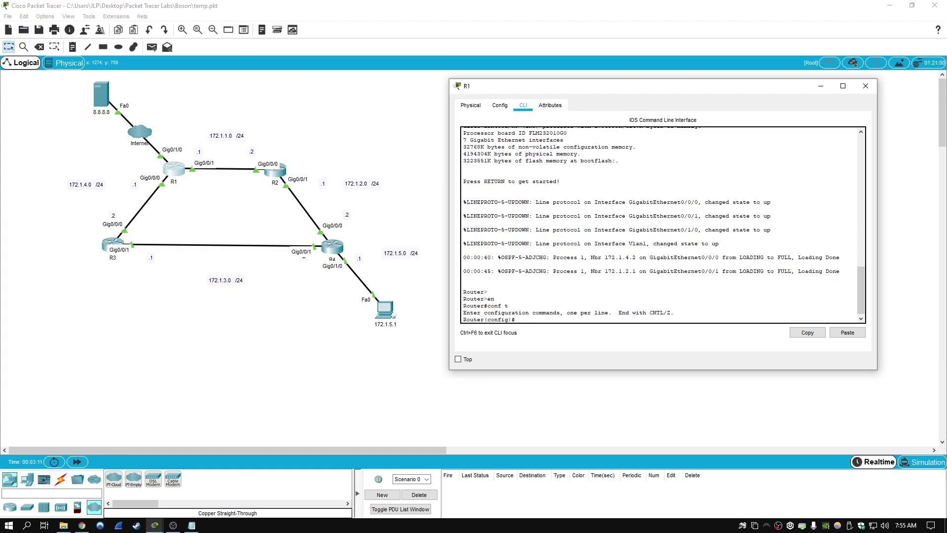
Add the default route 0.0.0.0 0.0.0.0 via 8.8.8.8 and display R1's routing table
key(Return)
key(Return)
key(Return)
text(ip route 0.0.0.0 0.0.0.0 8.8.8.)
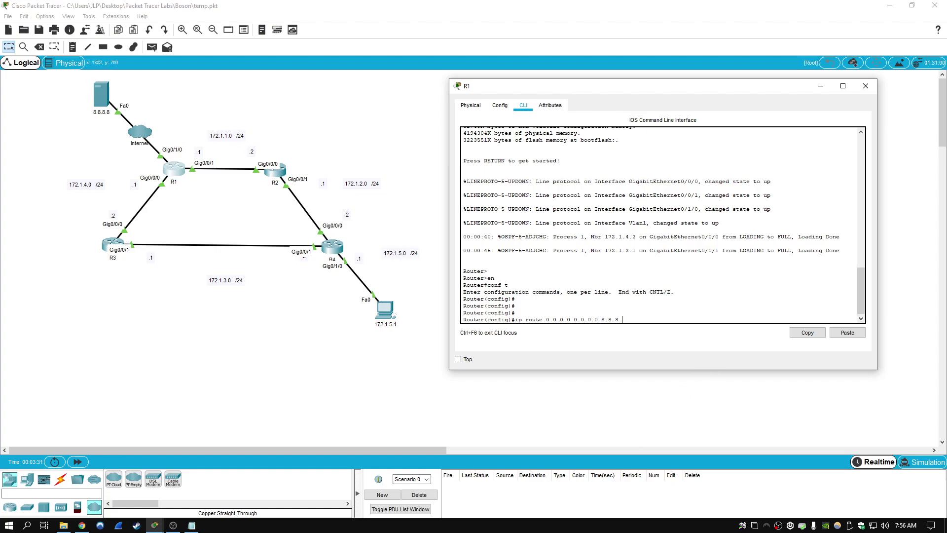
text(8)
key(Return)
key(Return)
key(Return)
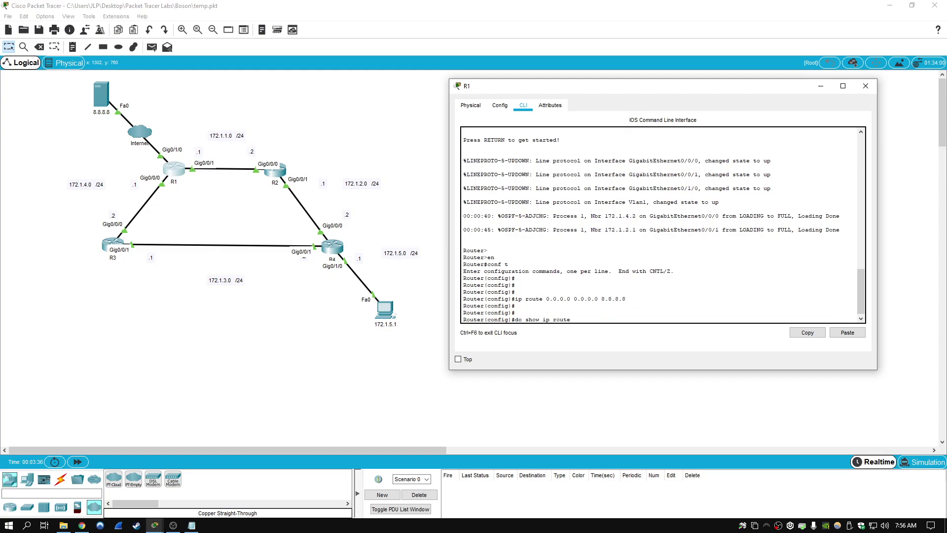
key(Return)
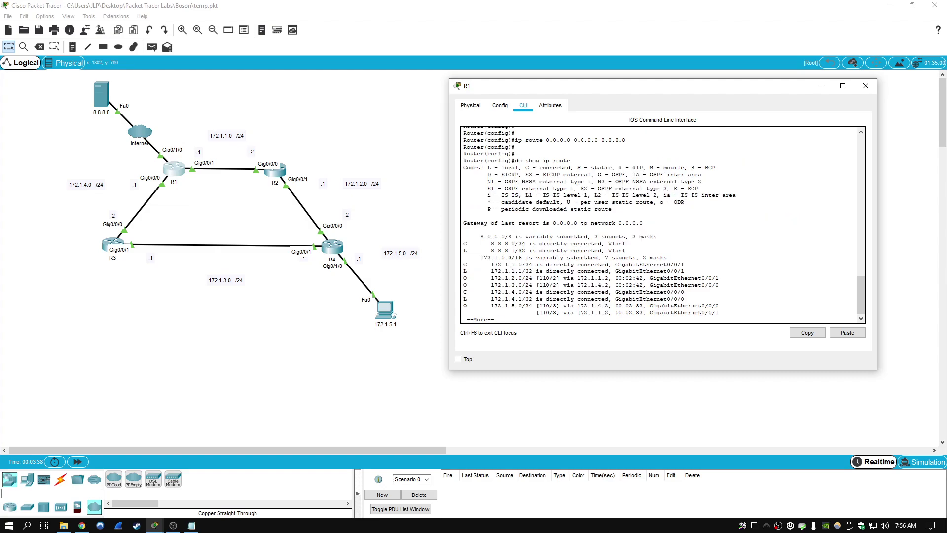
key(space)
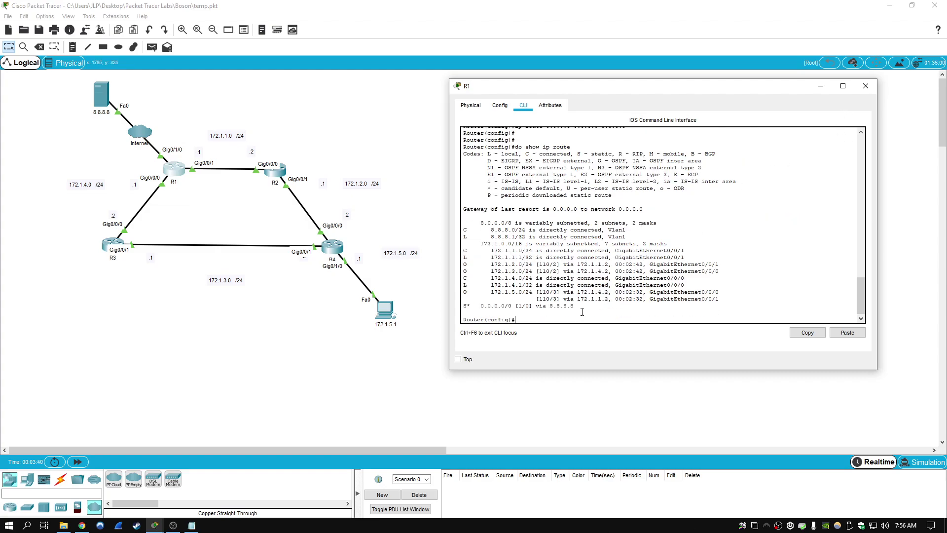
Highlight the S* default route entry in R1's routing table
drag(573, 307, 464, 307)
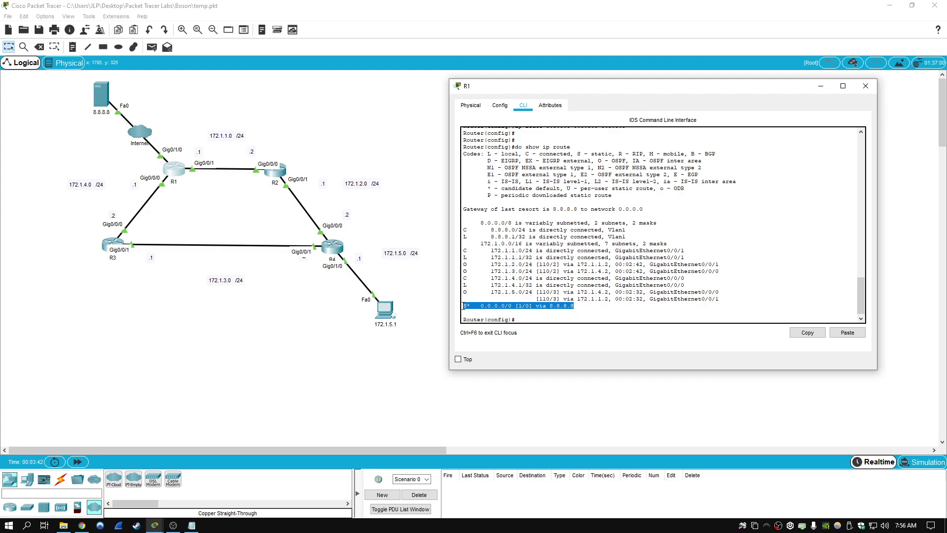
click(582, 306)
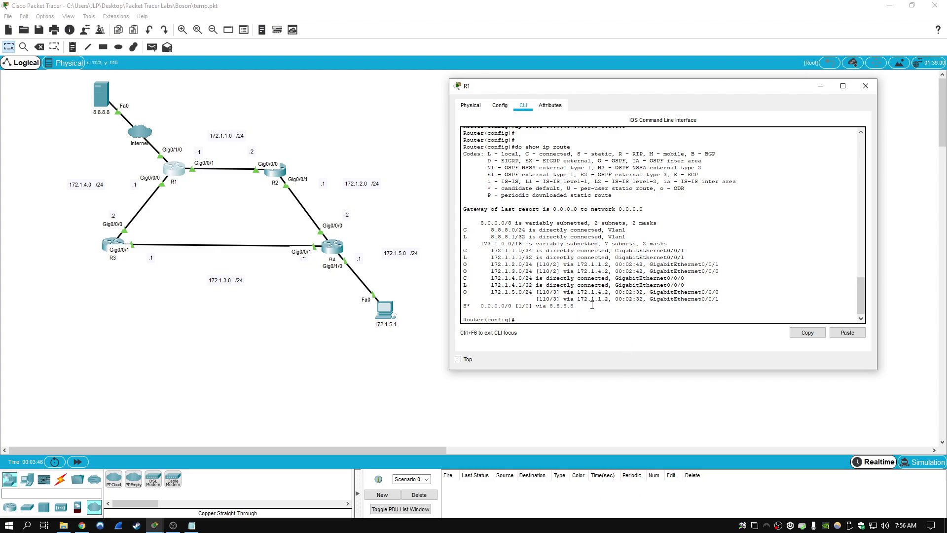
drag(593, 306, 464, 307)
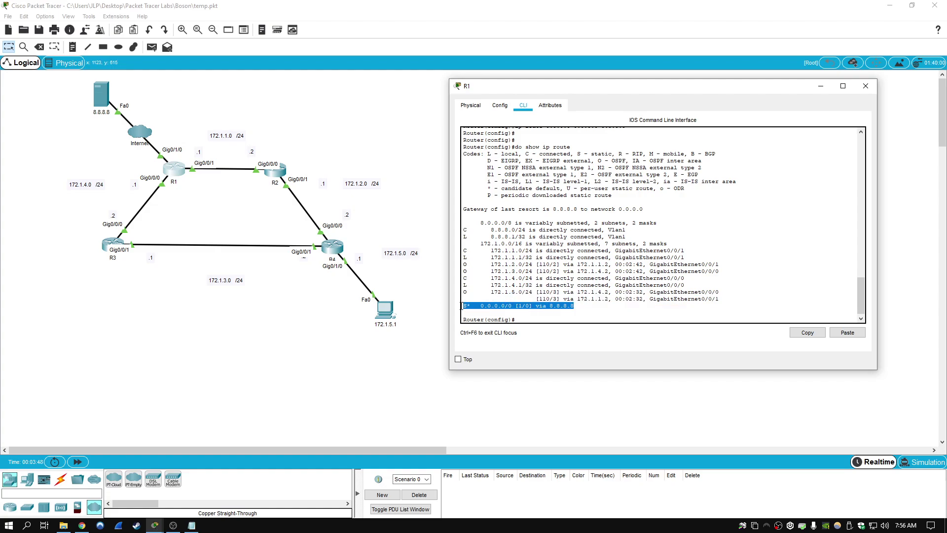
click(554, 305)
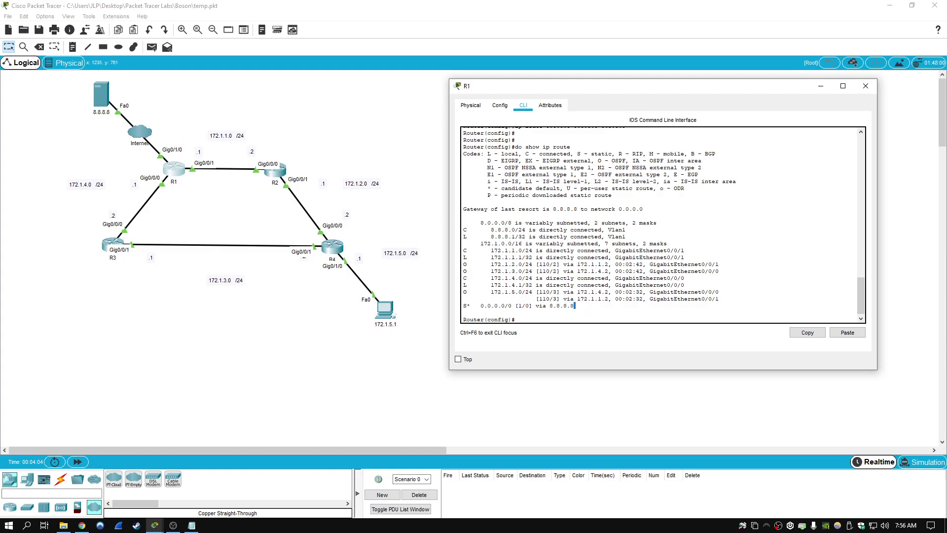
text(router ospf 1)
Enter router ospf 1 and review the help entry for default-information
key(Return)
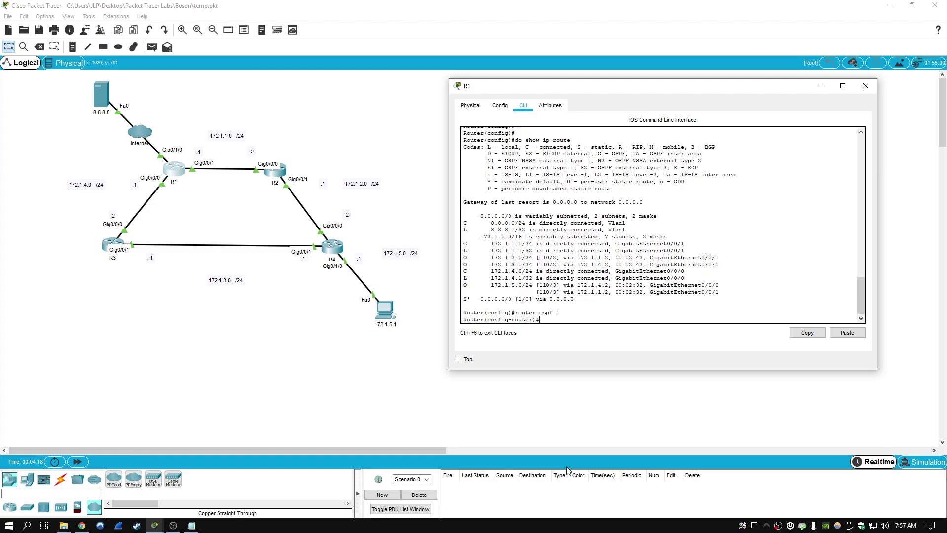
key(Return)
text(?)
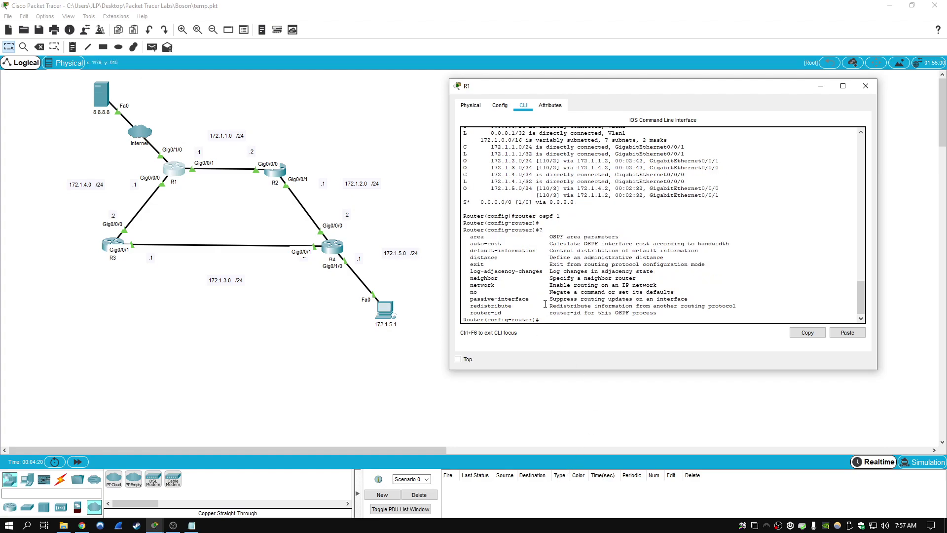
drag(536, 251, 470, 251)
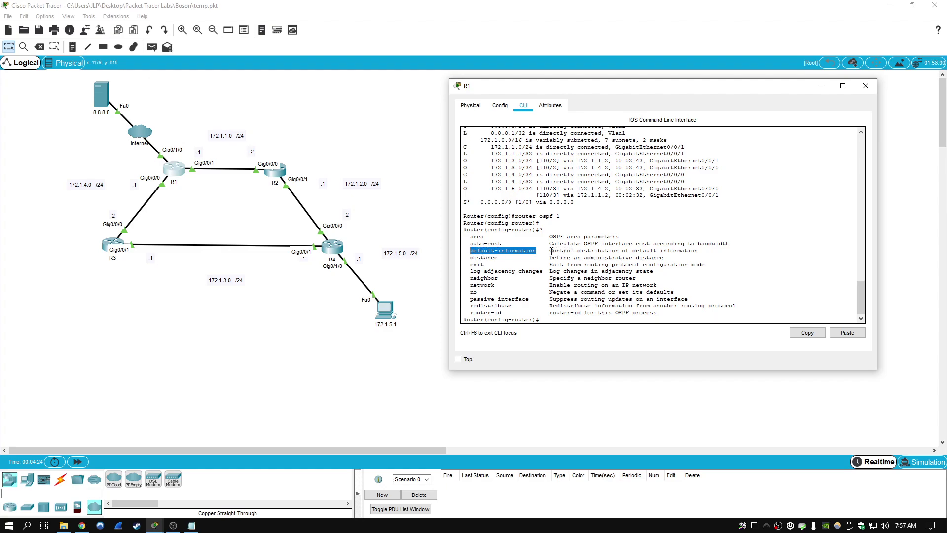
drag(548, 251, 663, 257)
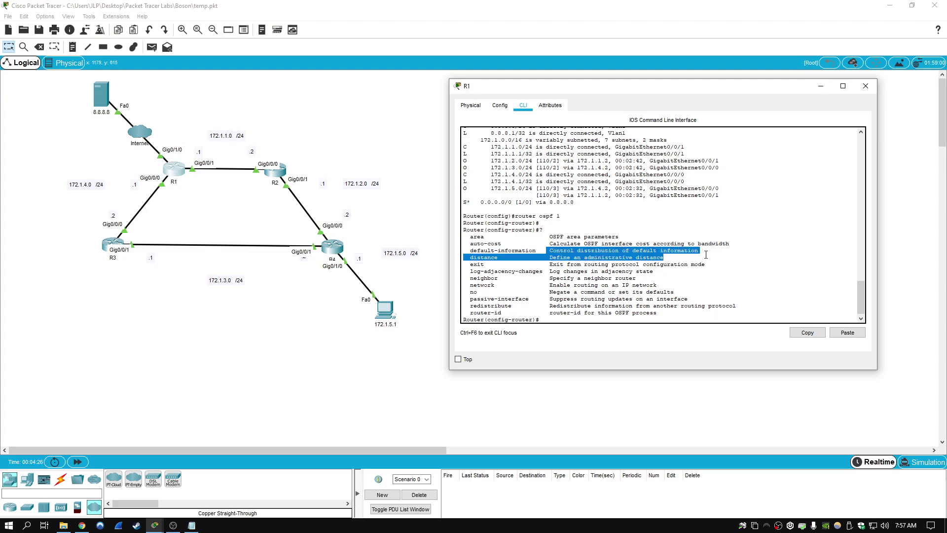
click(663, 258)
text(default-informa)
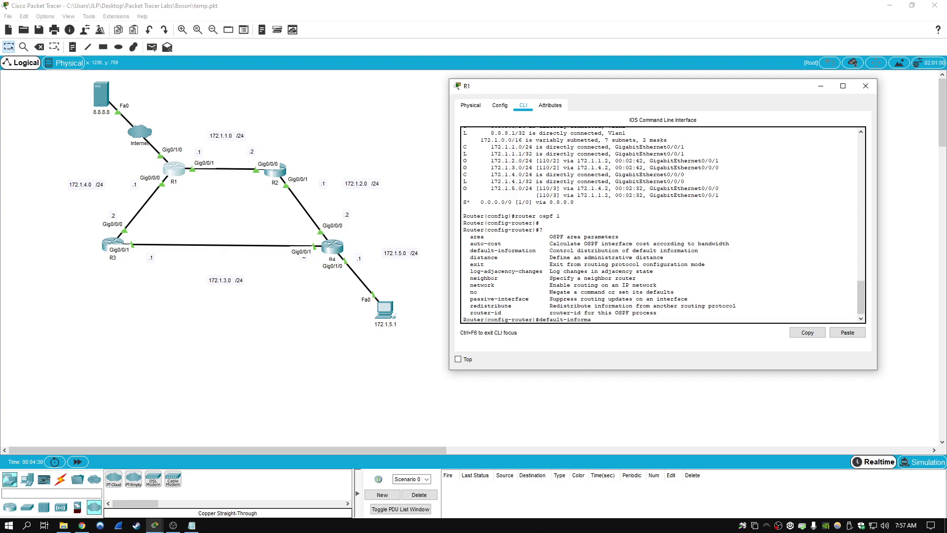
text(tion)
text( ?)
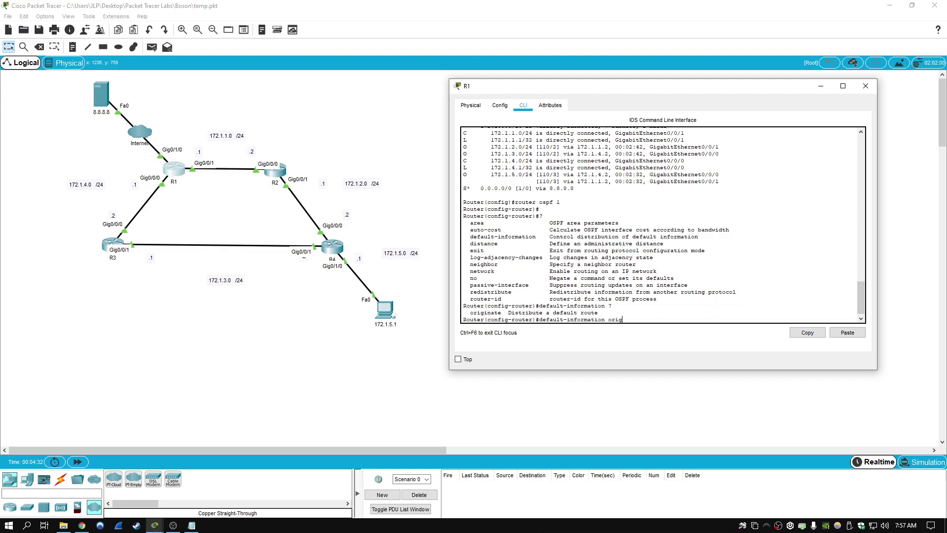
text(inate)
Apply 'default-information originate' under OSPF 1 and close R1's window
key(Return)
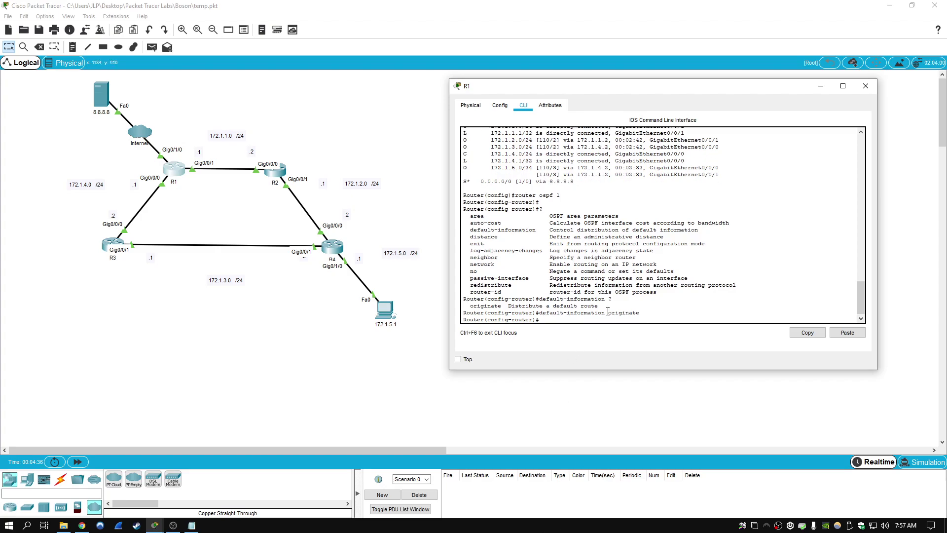
drag(601, 306, 507, 308)
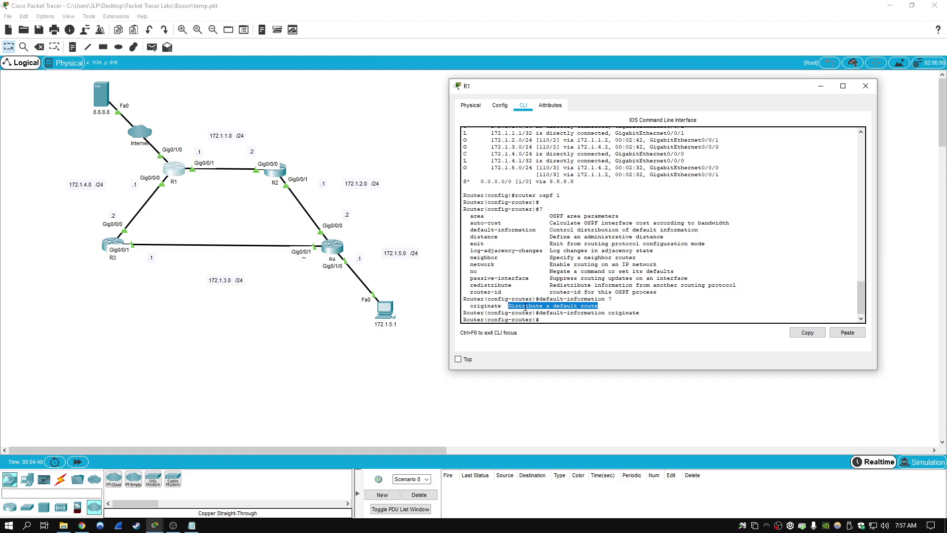
click(621, 313)
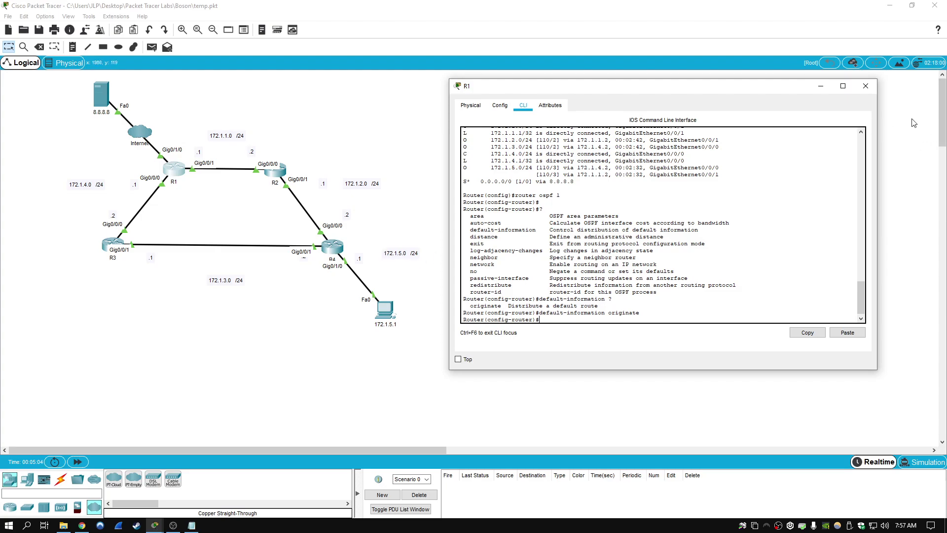
click(866, 86)
Open R4's CLI, enter enable, and run 'show ip route'
click(333, 248)
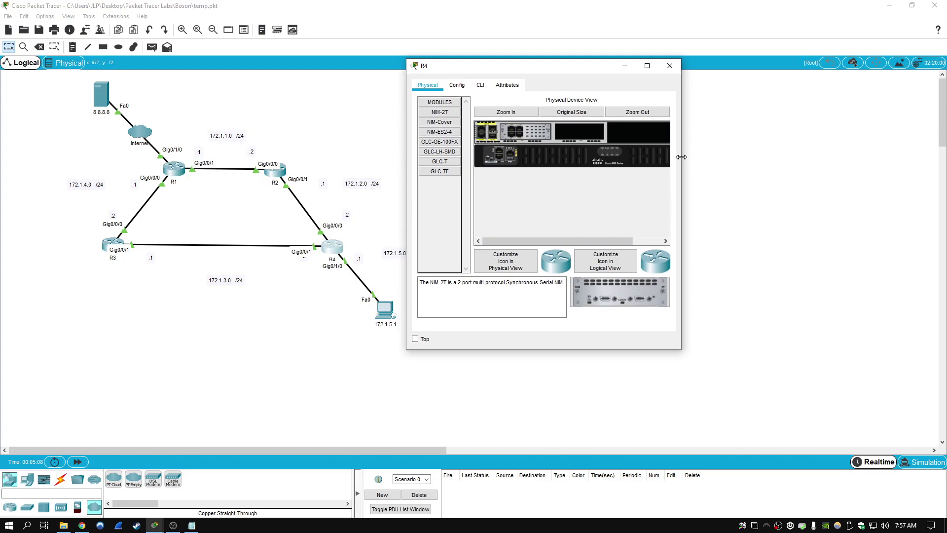
click(480, 85)
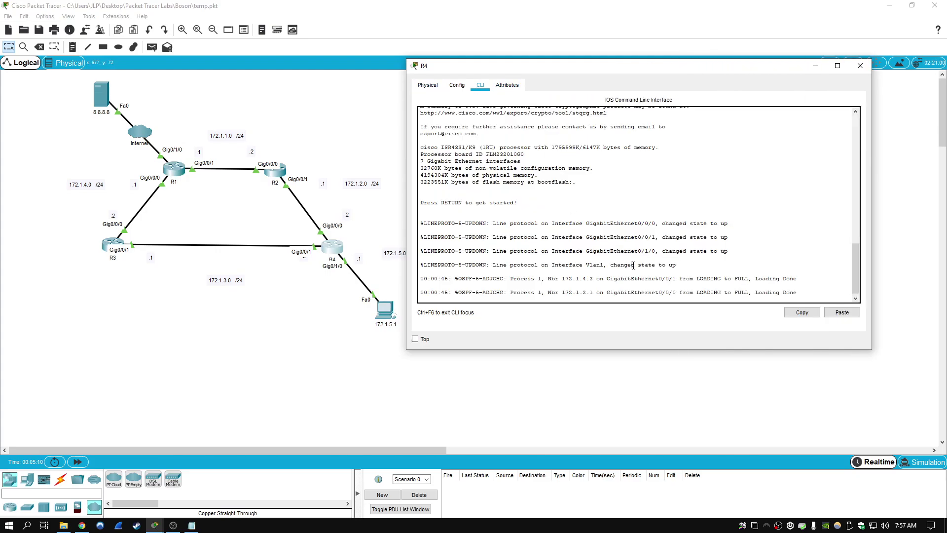
key(Return)
text(en)
key(Return)
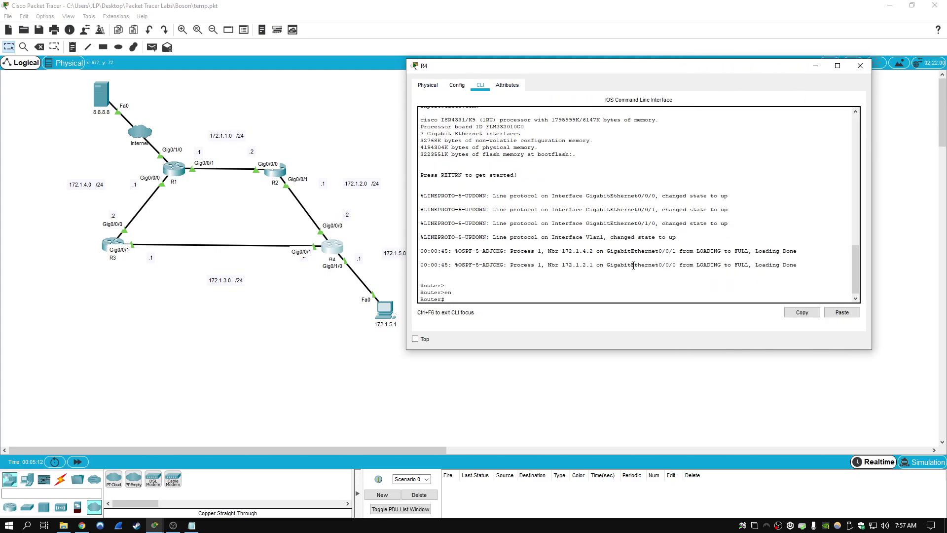
text(show iproute)
key(Return)
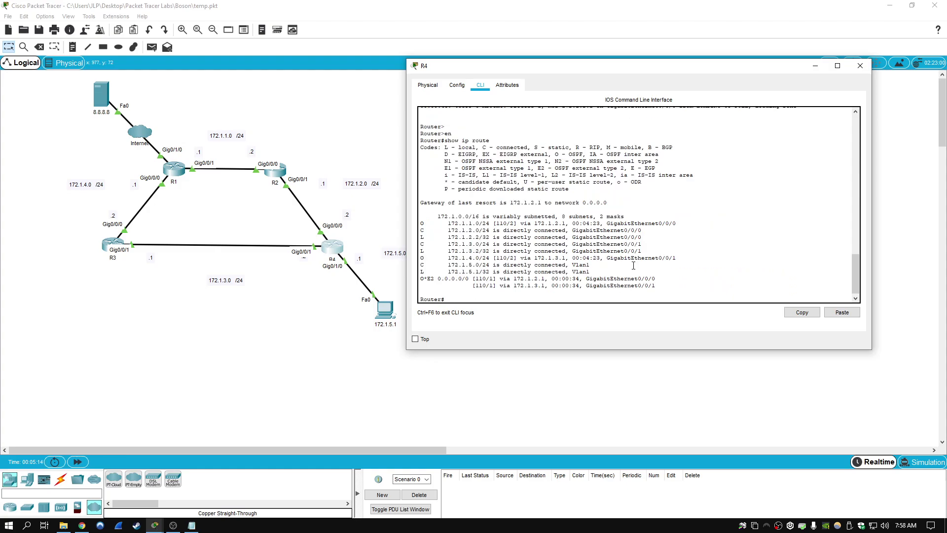
Highlight R4's OSPF default route via 172.1.2.1 and GigabitEthernet0/0/0, then close R4
drag(421, 277, 672, 287)
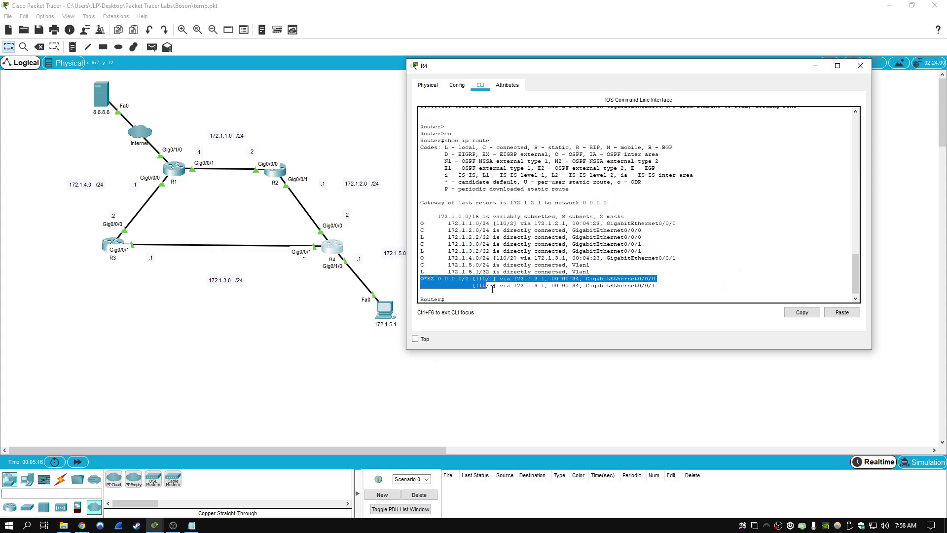
click(687, 286)
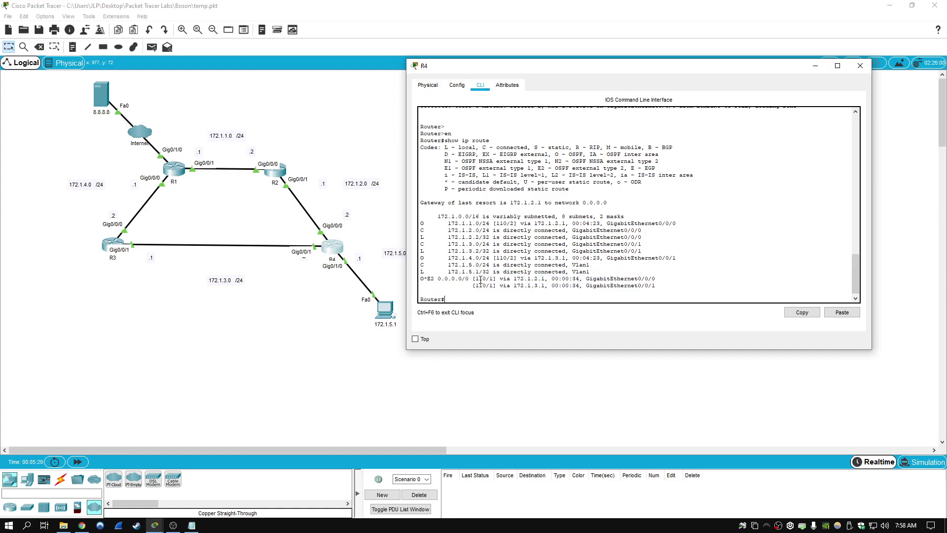
drag(473, 278, 672, 278)
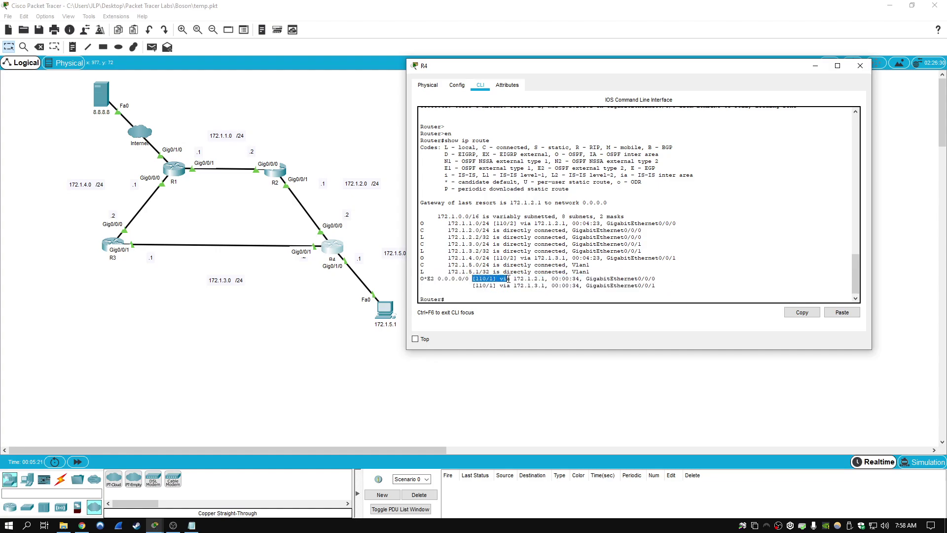
click(672, 278)
drag(656, 278, 589, 278)
click(603, 279)
click(860, 66)
Run ipconfig in the 172.1.5.1 PC's Command Prompt, confirming 172.1.5.100 with gateway 172.1.5.1
click(385, 309)
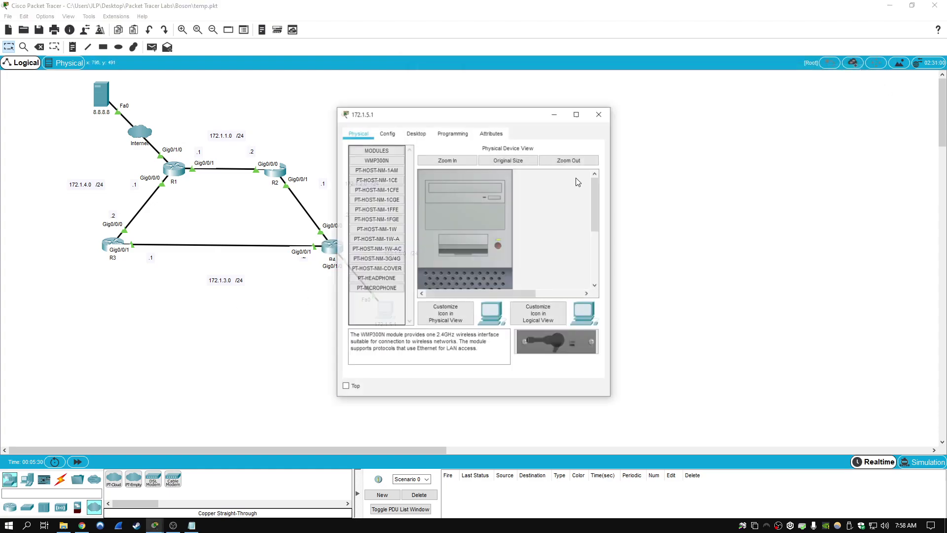
drag(469, 116, 632, 100)
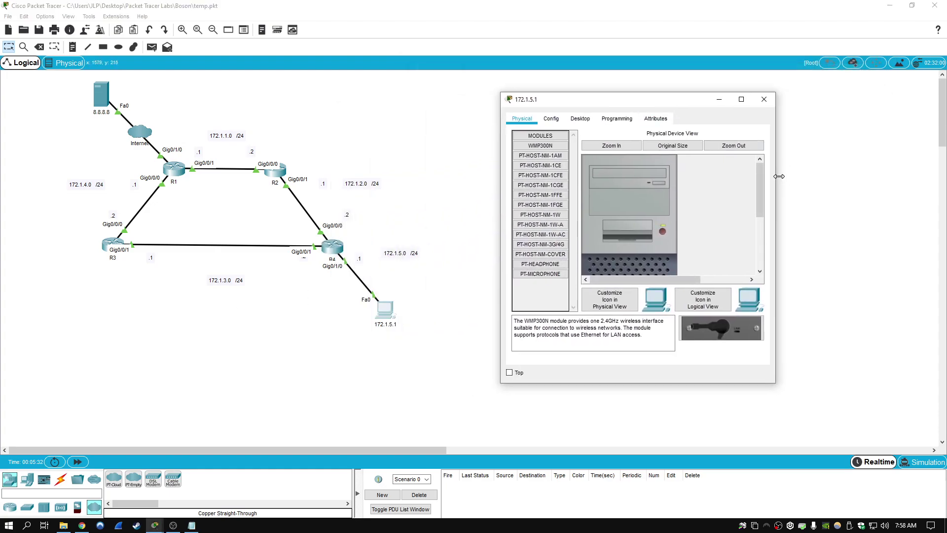
drag(780, 176, 899, 176)
click(580, 118)
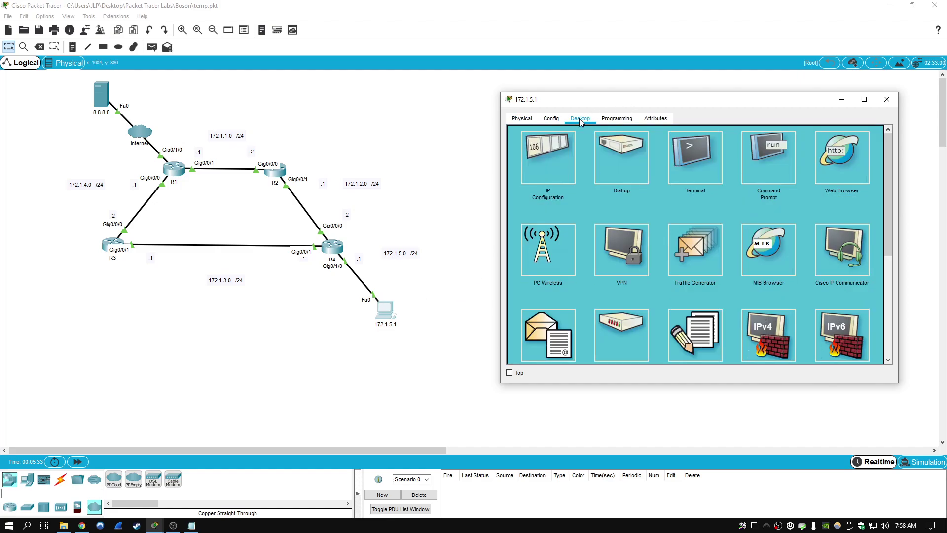
click(793, 162)
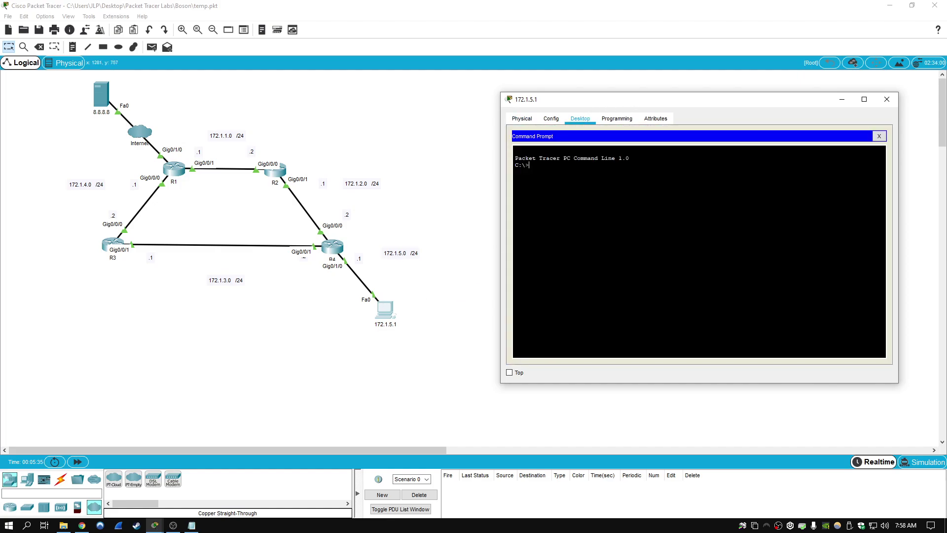
text(ipconfig)
key(Return)
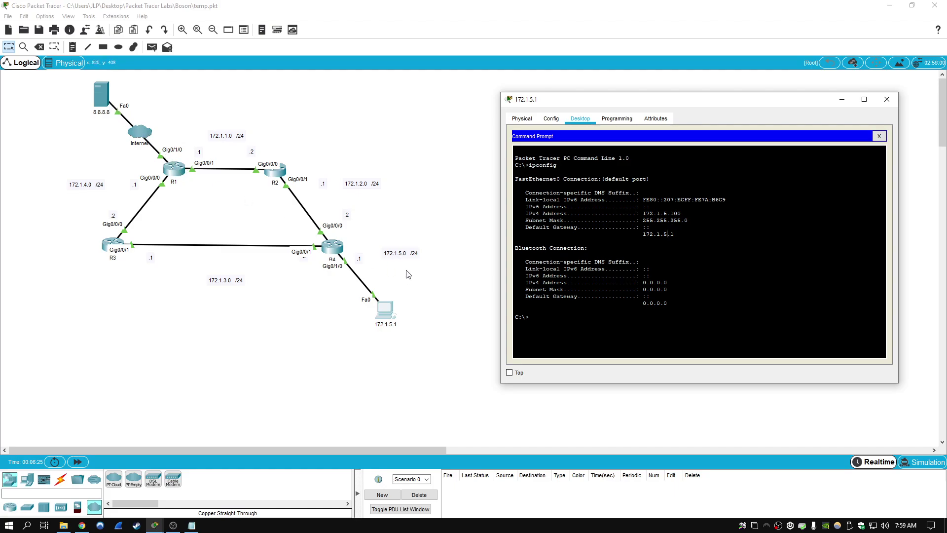
drag(433, 323, 314, 240)
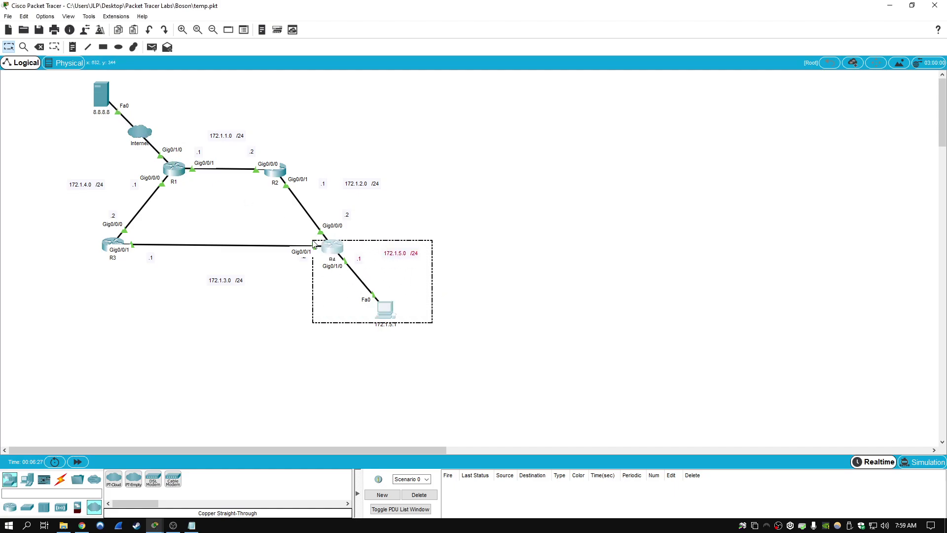
click(470, 305)
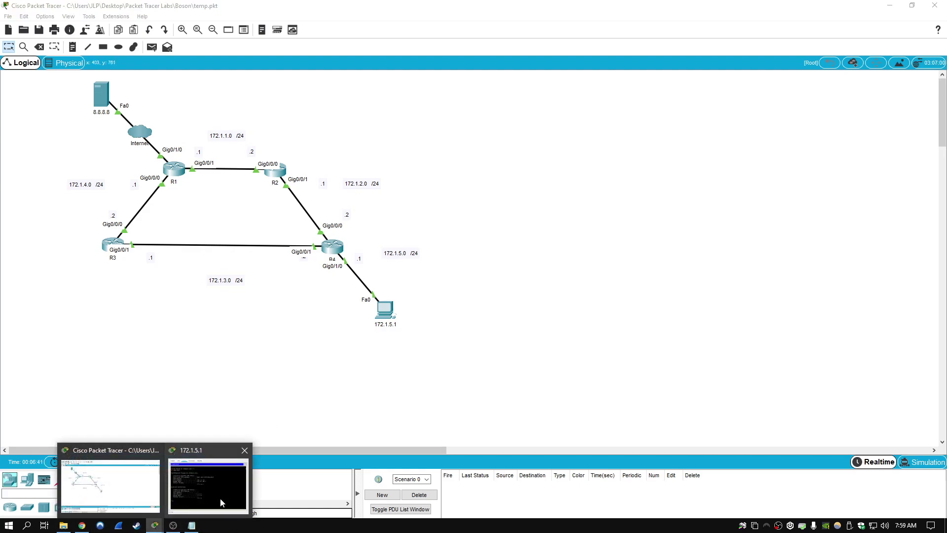
Ping 8.8.8.8 twice from the restored PC Command Prompt, recalling the command for the second run
click(207, 482)
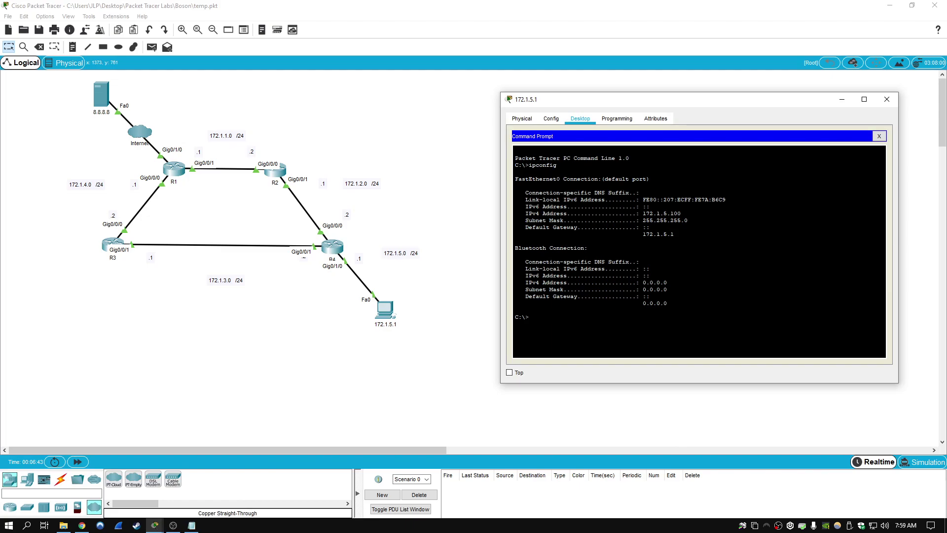
text(ping 8)
text(.8.8)
key(Return)
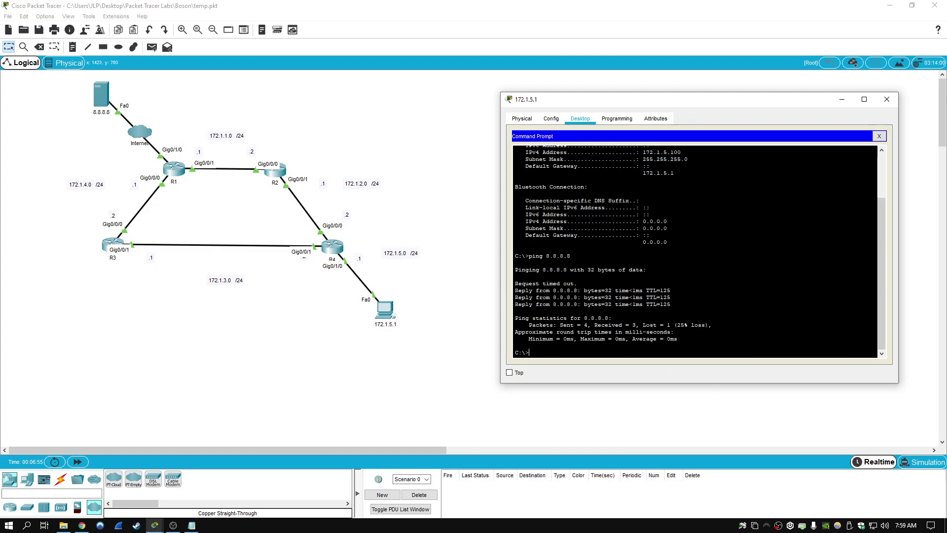
key(Up)
key(Return)
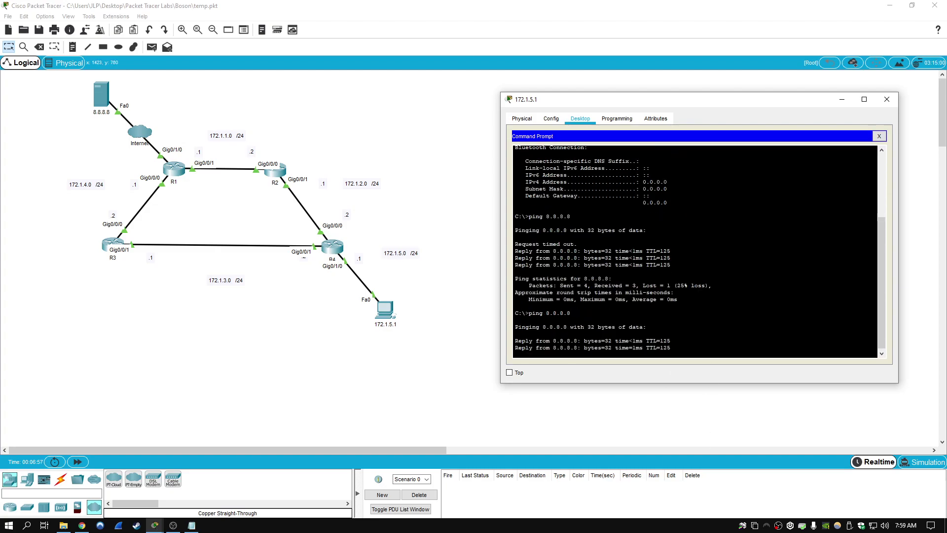